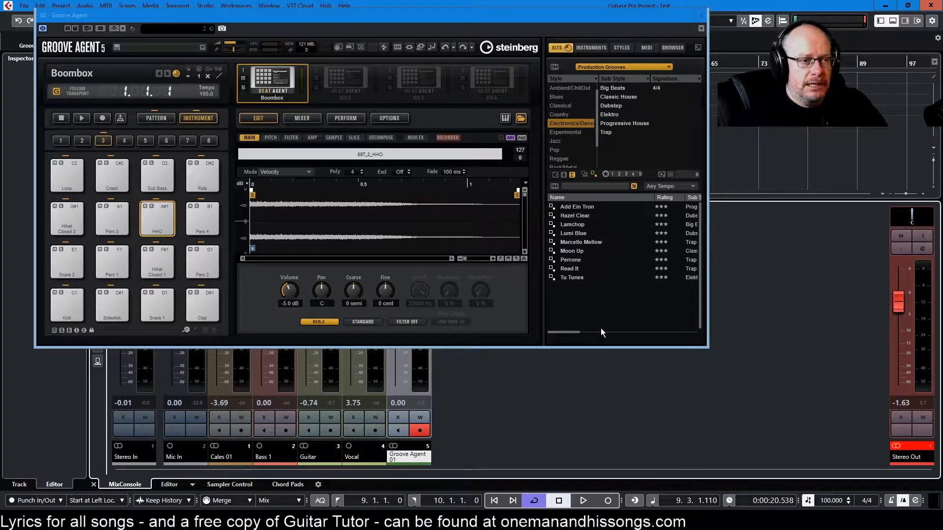
- Select the A#1 open hi-hat pad and look through the instrument sub categories and the available kit content sets
left_click(158, 218)
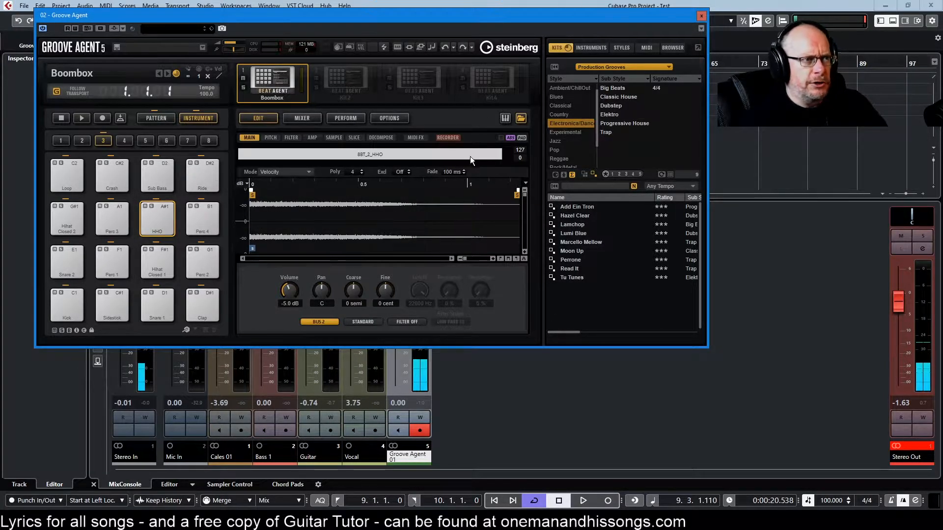
left_click(595, 49)
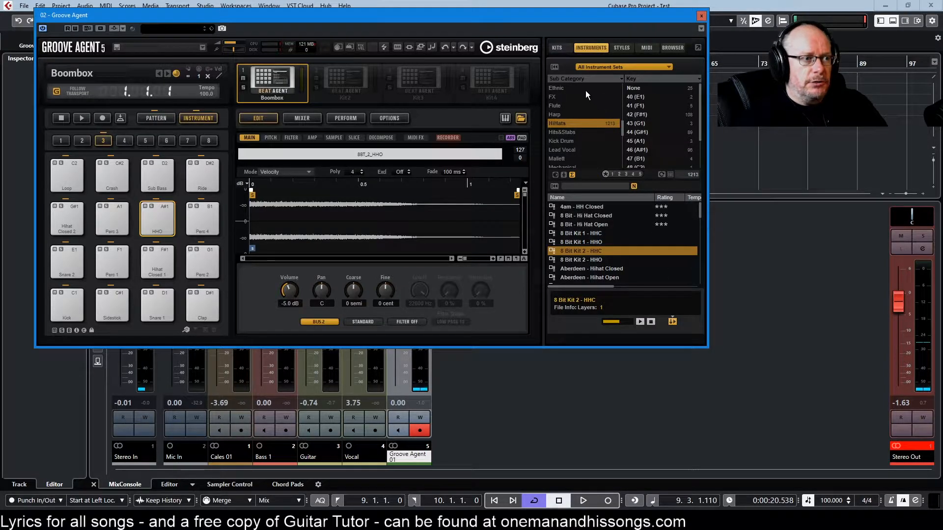
scroll(585, 90, "up", 8)
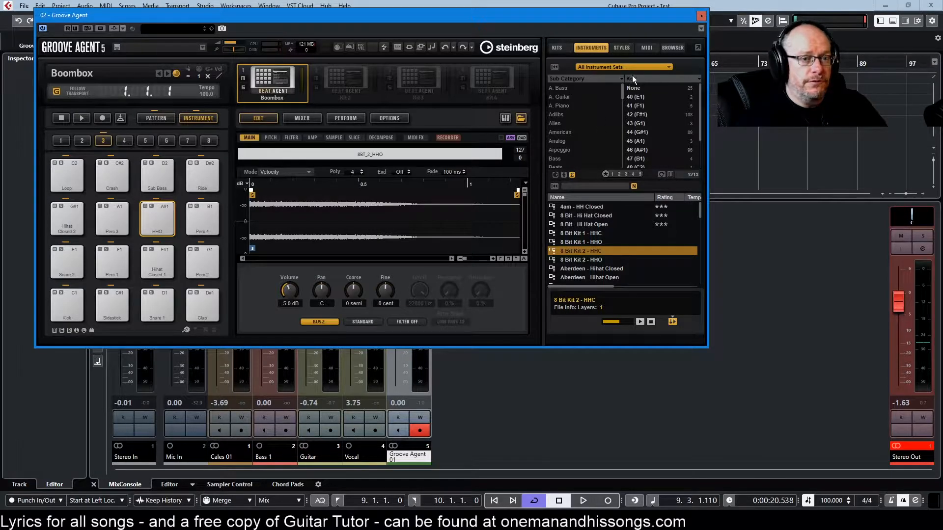
left_click(555, 47)
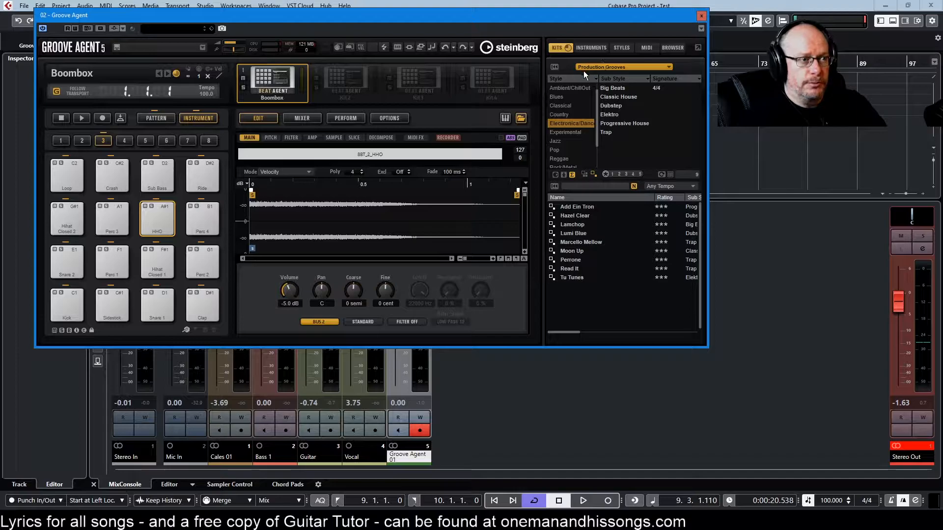
left_click(611, 66)
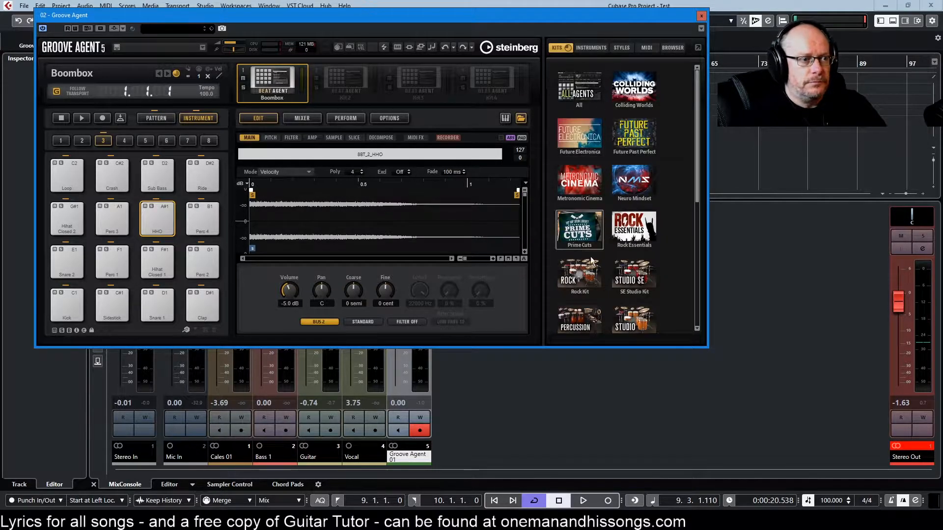
scroll(609, 226, "down", 3)
scroll(628, 206, "up", 3)
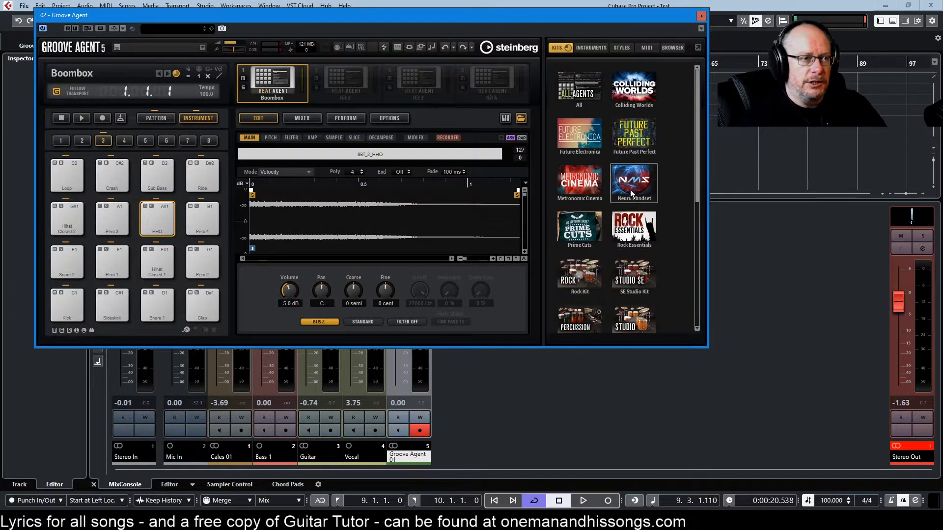
- Audition the HiHats instruments 8 Bit Kit 1 - HHO, 8 Bit Kit 2 - HHC and 8 Bit Kit 2 - HHO on the A#1 pad
left_click(596, 49)
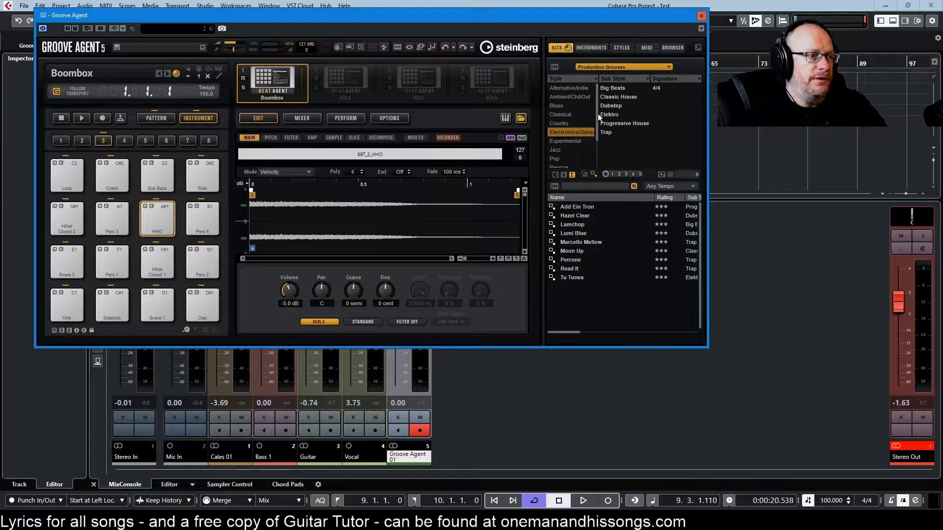
left_click(587, 48)
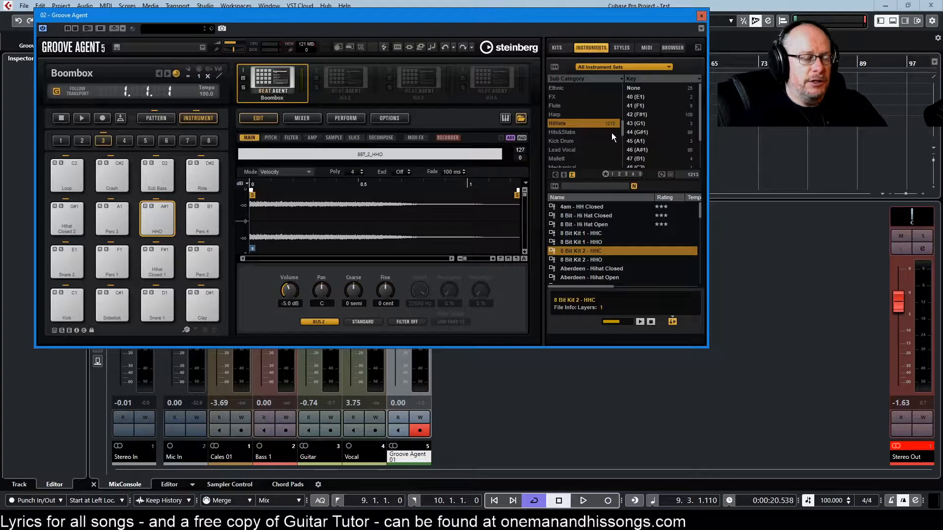
scroll(593, 141, "down", 4)
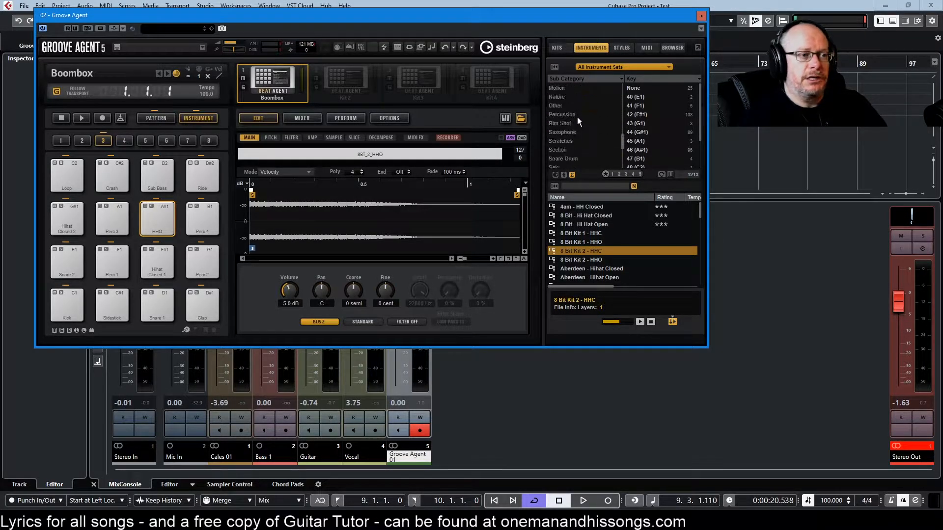
scroll(574, 137, "up", 4)
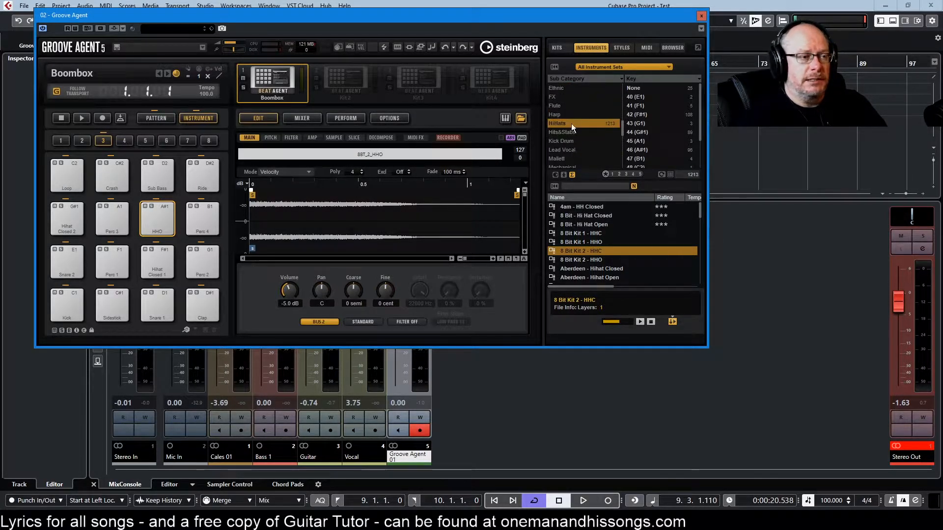
double_click(587, 242)
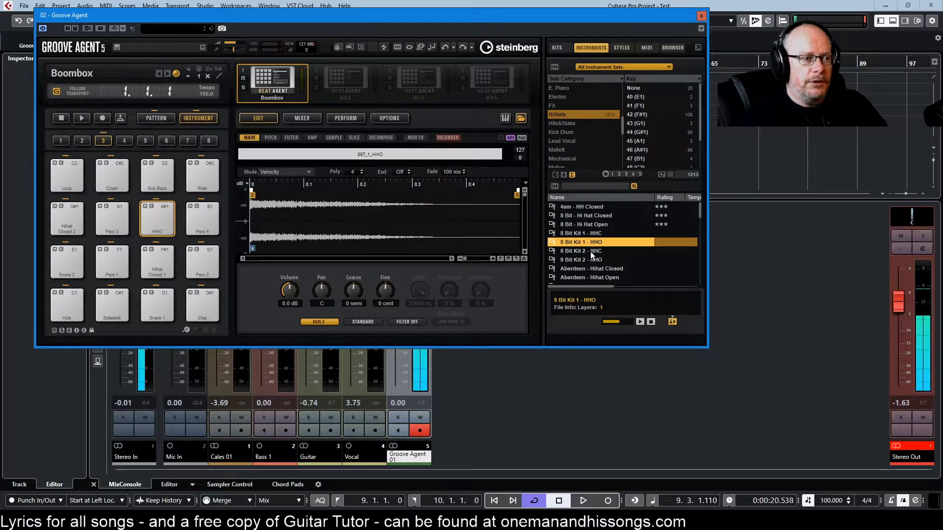
double_click(591, 251)
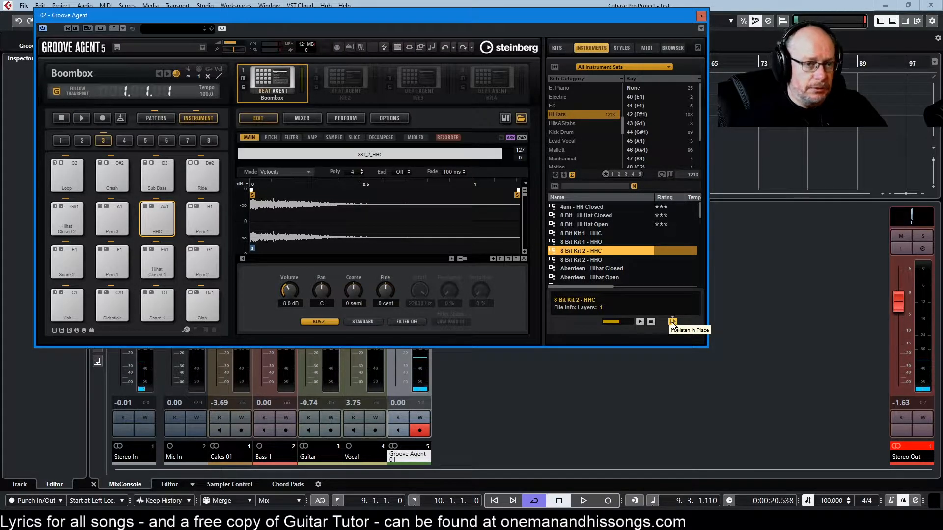
left_click(575, 260)
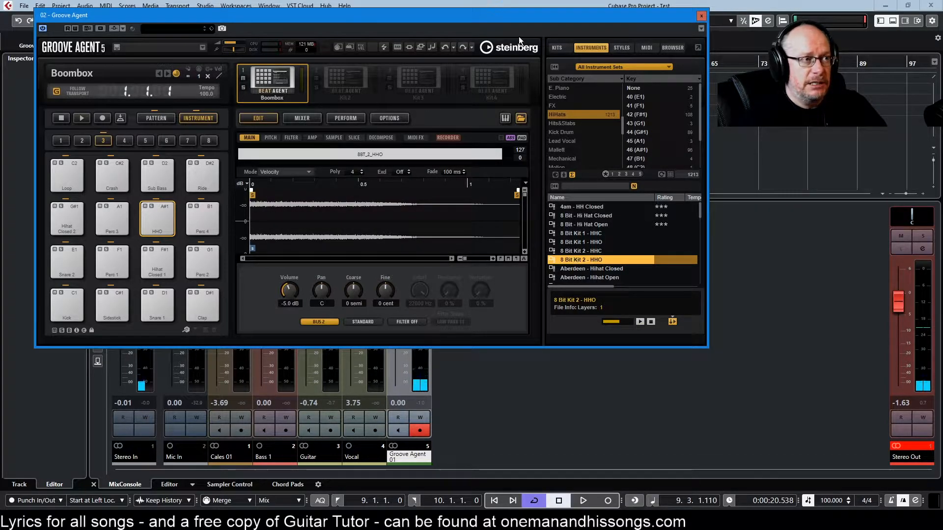
- With the MIDI part open and the loop playing, audition 8 Bit Kit 2 - HHC, 8 Bit Kit 1 - HHO and 8 Bit Kit 1 - HHC
left_click(172, 486)
key("space")
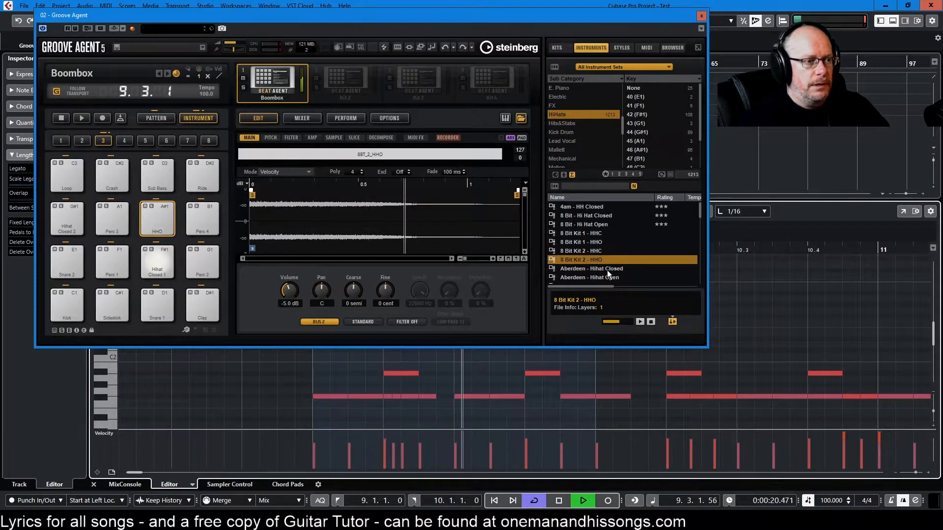
left_click(581, 250)
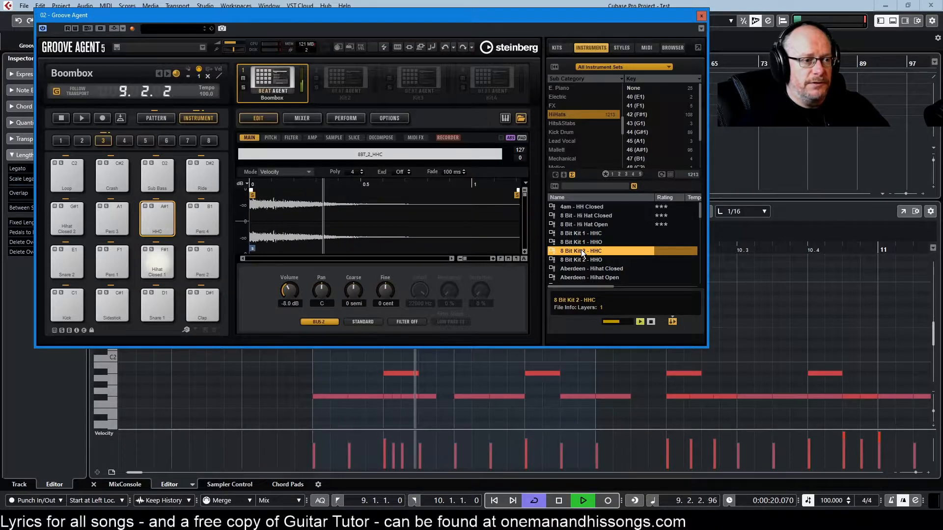
left_click(581, 241)
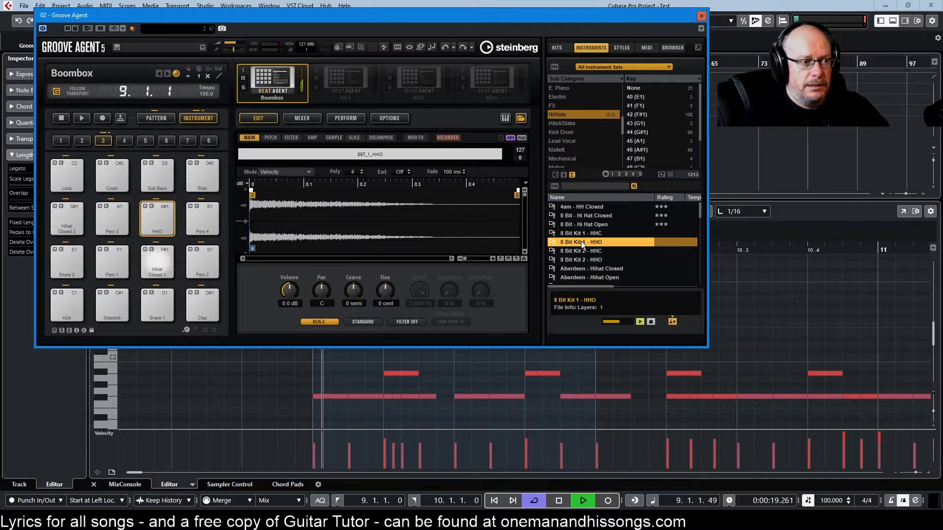
left_click(582, 234)
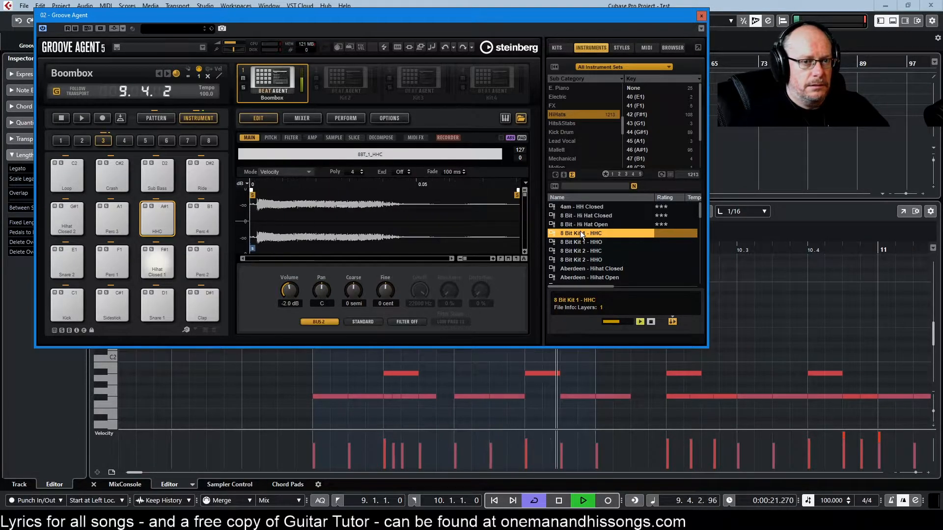
key("space")
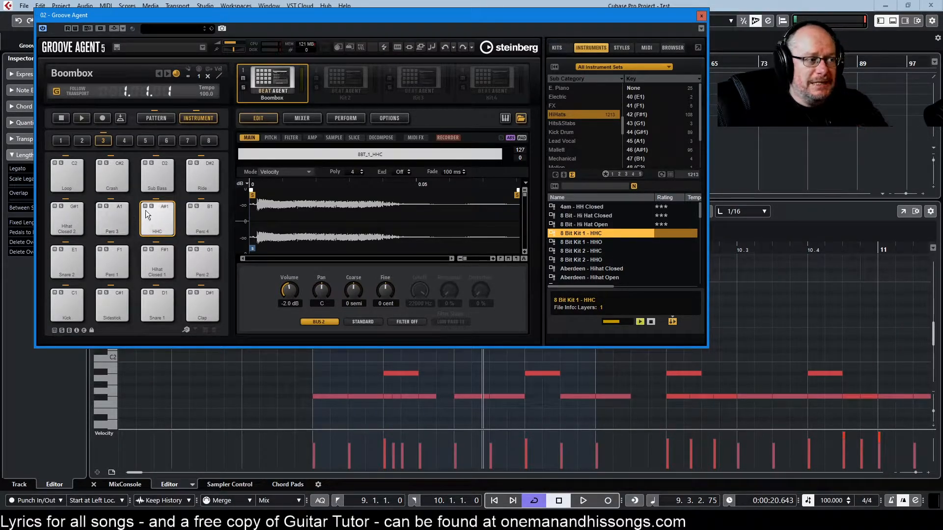
- Switch to the Perc 4 pad and back to A#1 to drop the auditioned sound, and load 8 Bit - Hi Hat Open onto A#1
left_click(593, 224)
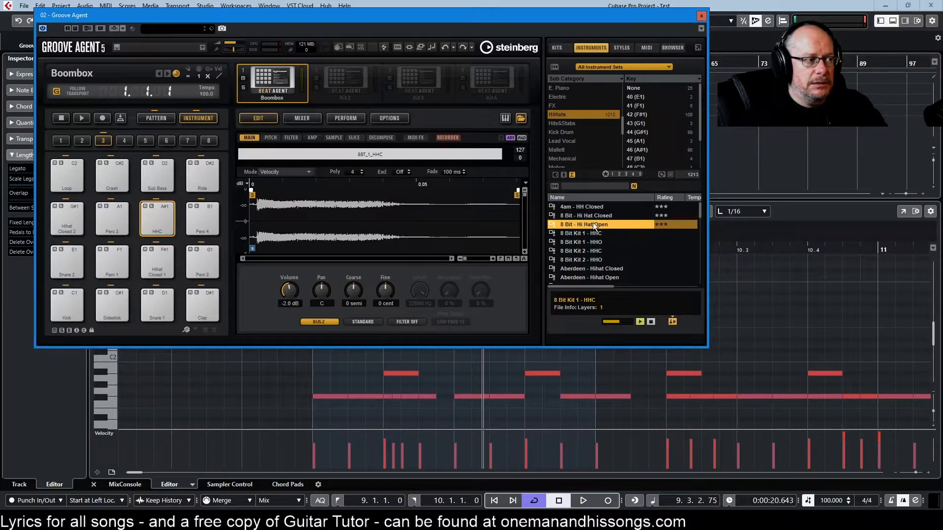
left_click(195, 220)
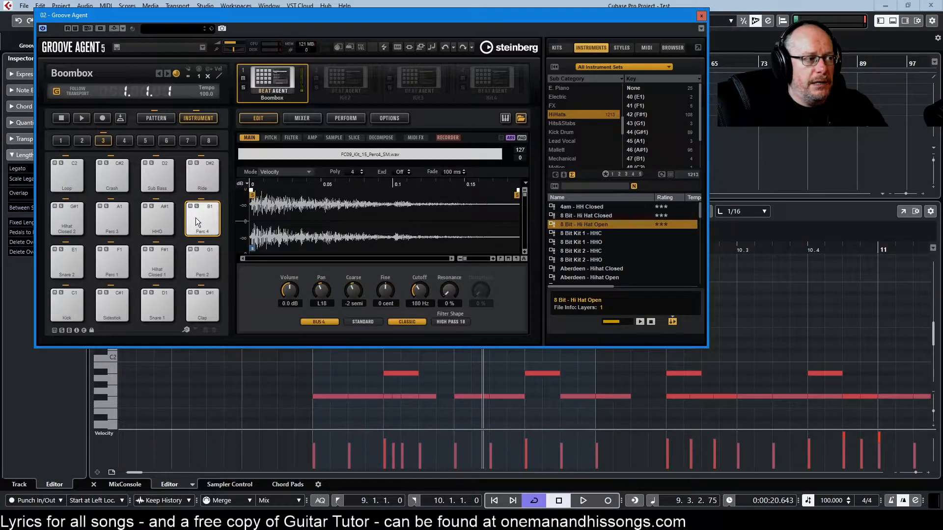
left_click(162, 221)
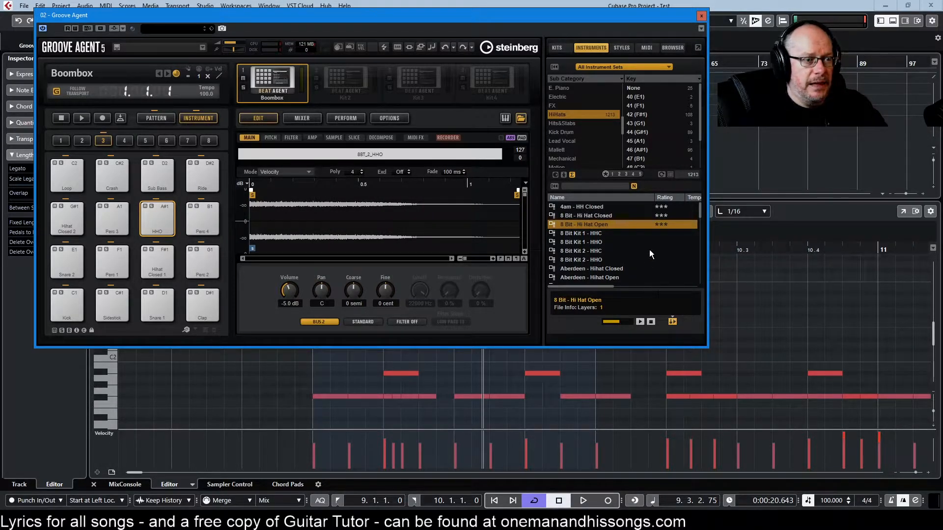
double_click(590, 223)
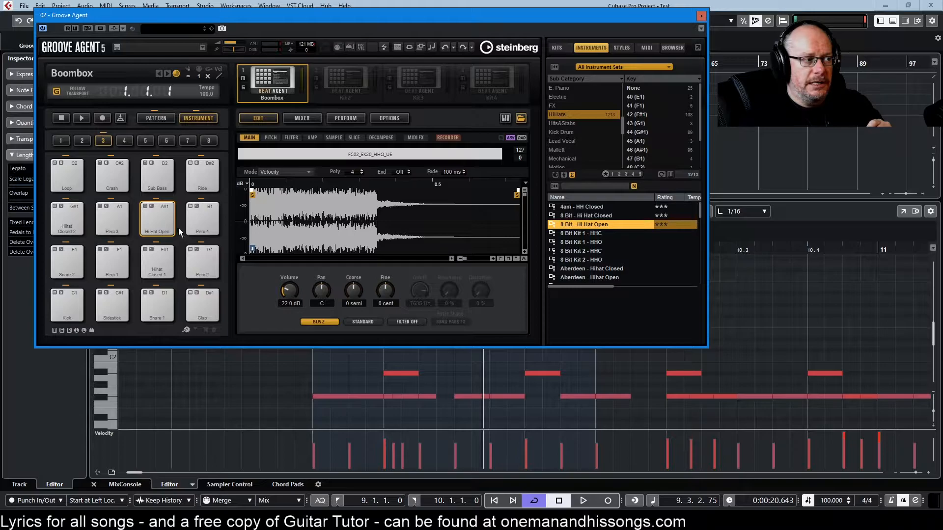
left_click(152, 216)
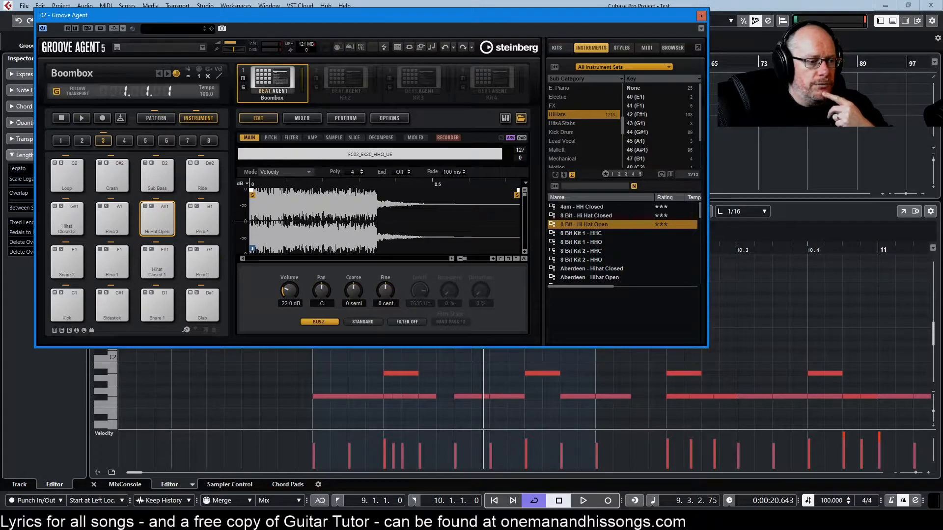
- During loop playback, audition 8 Bit Kit 1 - HHC and load 8 Bit Kit 1 - HHO onto the A#1 pad
left_click(580, 502)
left_click(584, 234)
double_click(584, 234)
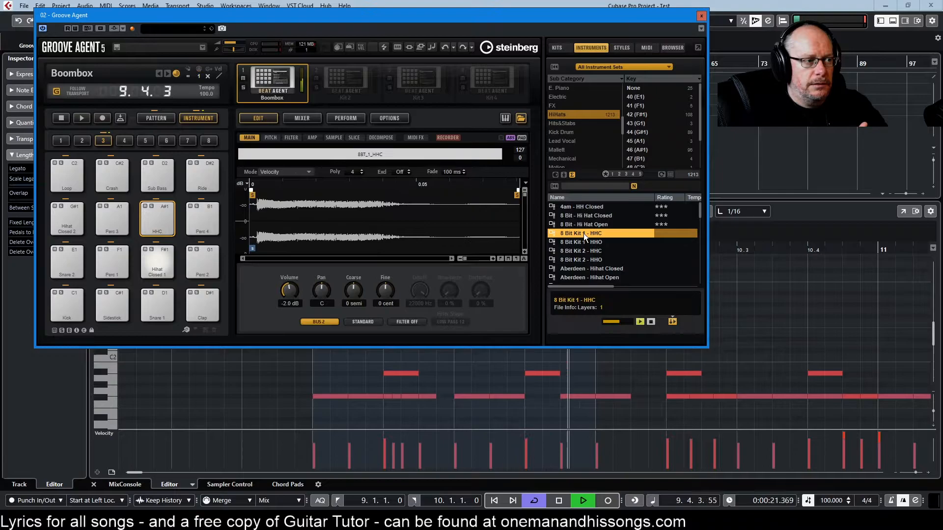
left_click(591, 244)
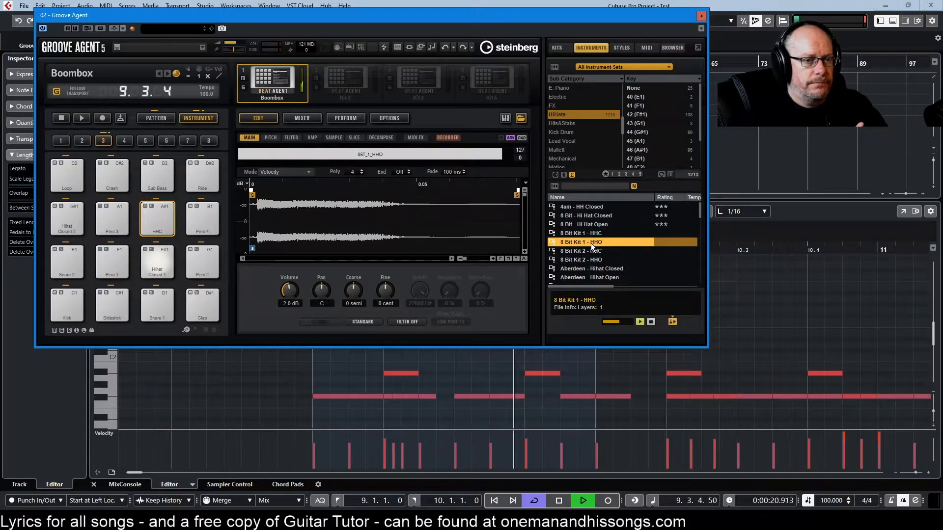
double_click(591, 243)
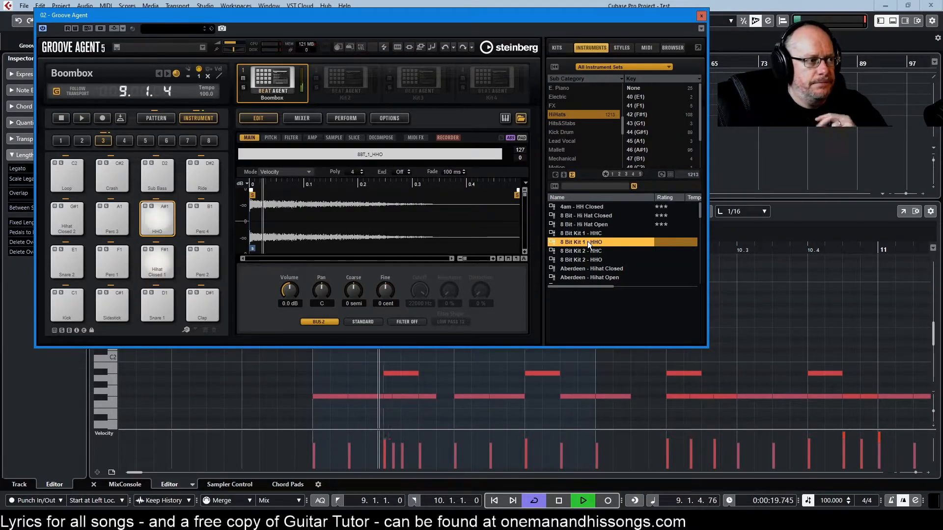
key("space")
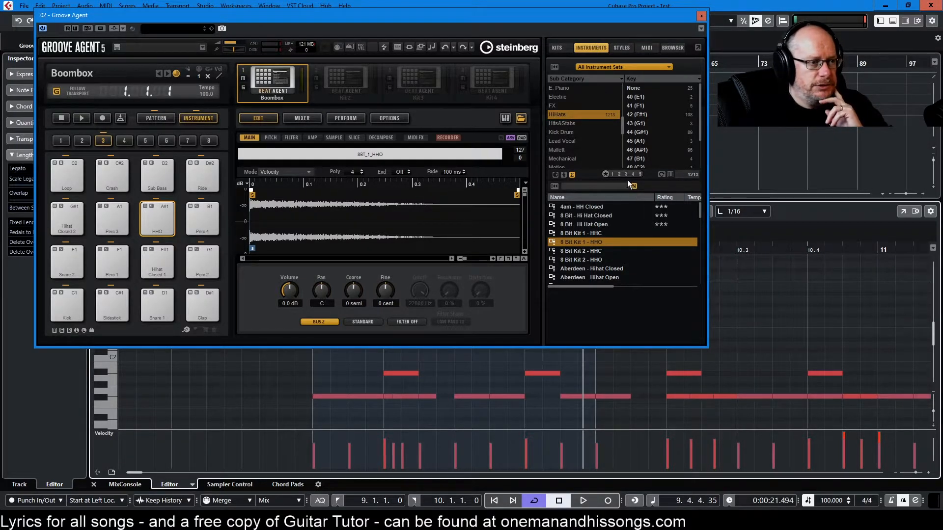
- Load the Aberdeen - Hihat Closed instrument onto the A#1 pad
left_click(583, 269)
double_click(582, 269)
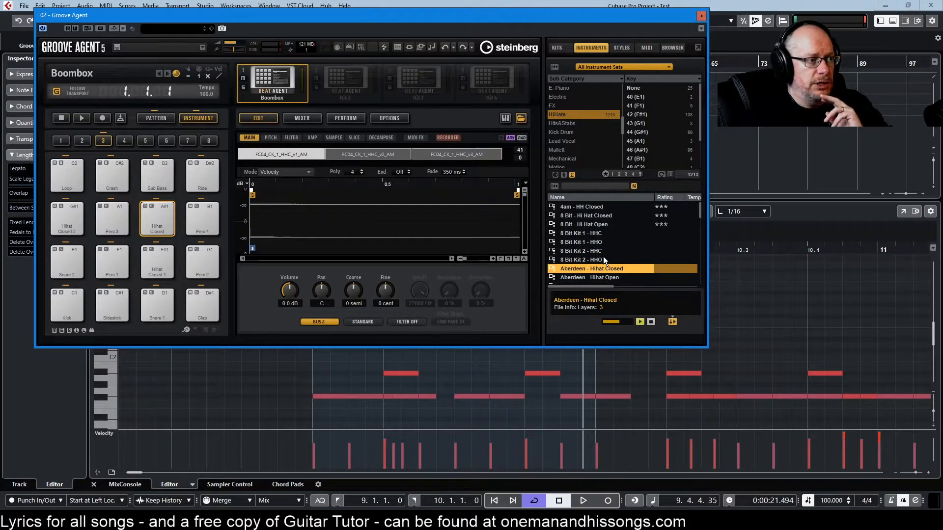
scroll(603, 257, "down", 1)
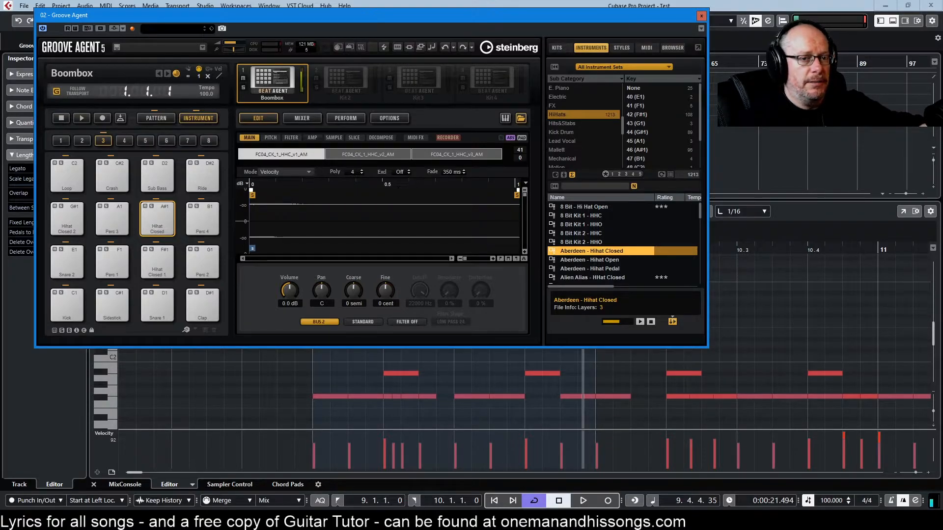
- Examine the velocity ranges and waveforms of the Aberdeen hi-hat's v1, v2 and v3 sample layers
left_click(376, 152)
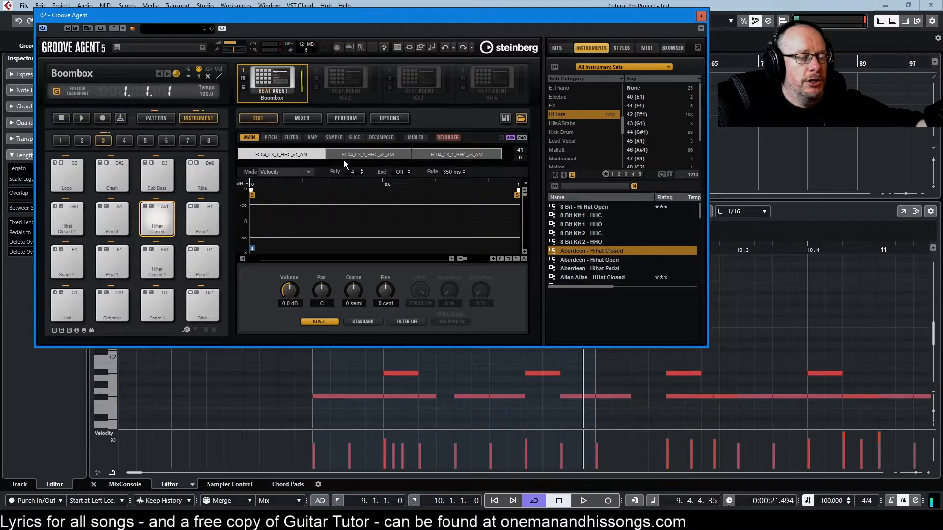
left_click(371, 156)
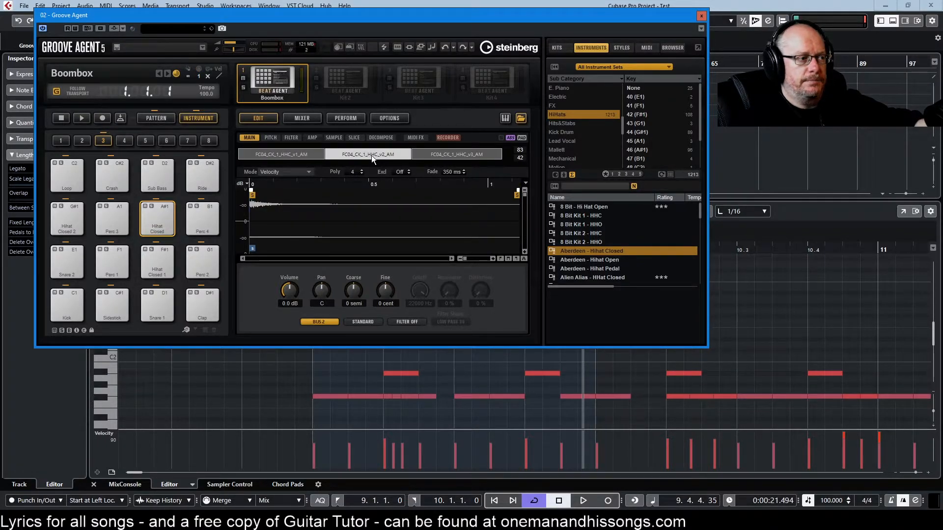
left_click(447, 152)
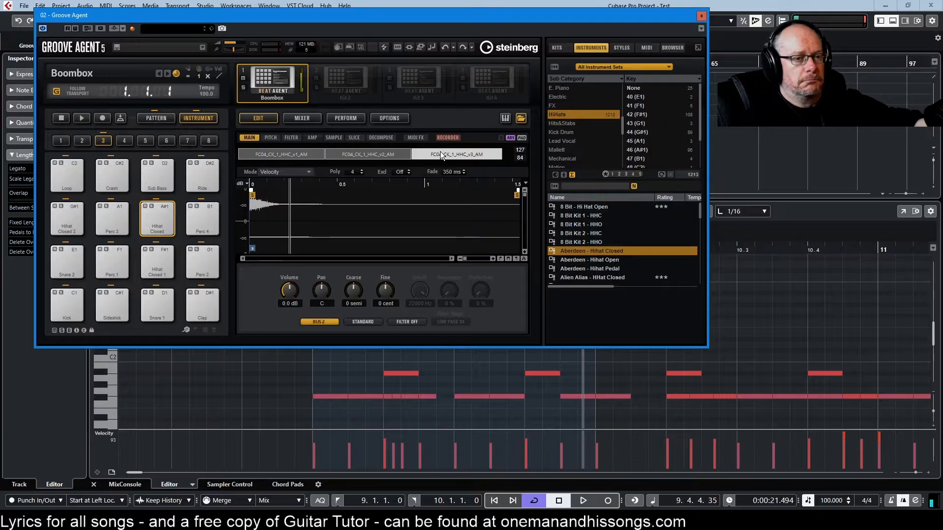
left_click(375, 153)
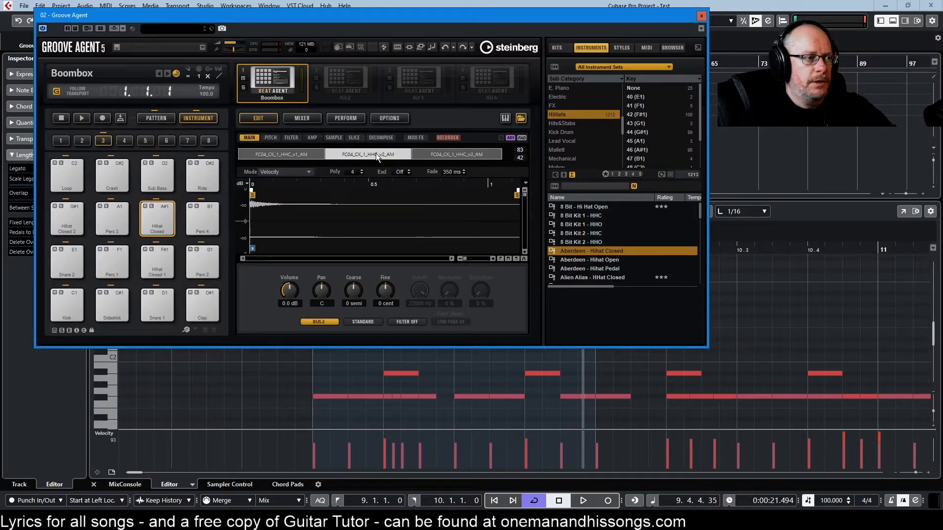
left_click(287, 155)
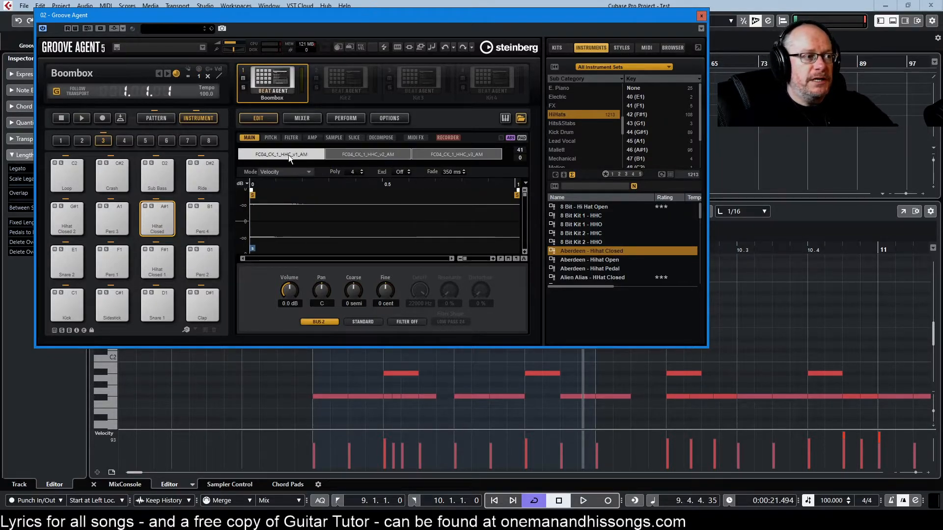
left_click(376, 154)
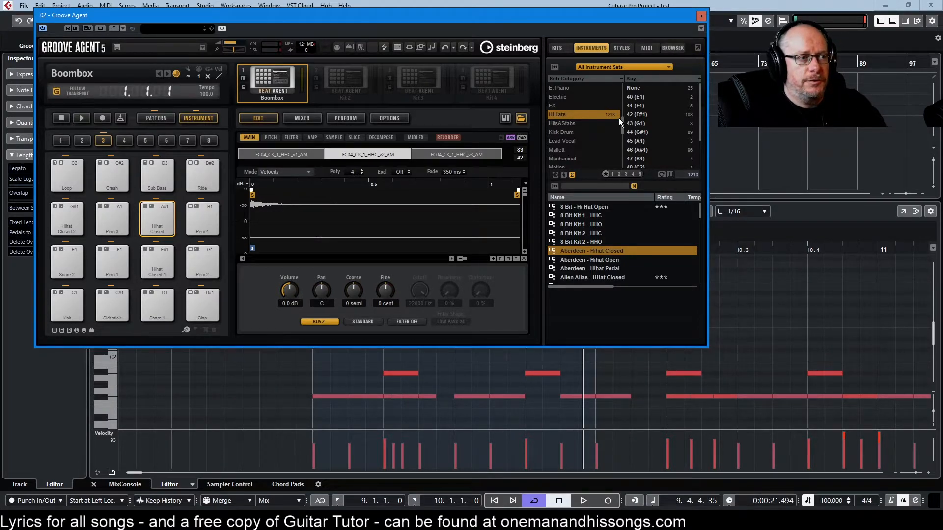
- Open the Hats folder of Core Samples in the file browser and audition 309 hats1_066_wav
left_click(667, 48)
left_click(651, 217)
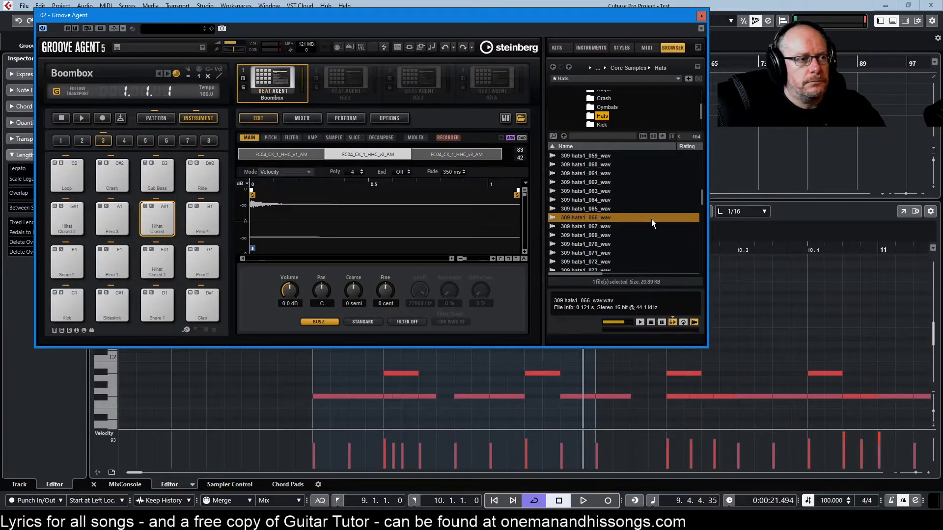
left_click_drag(700, 111, 701, 106)
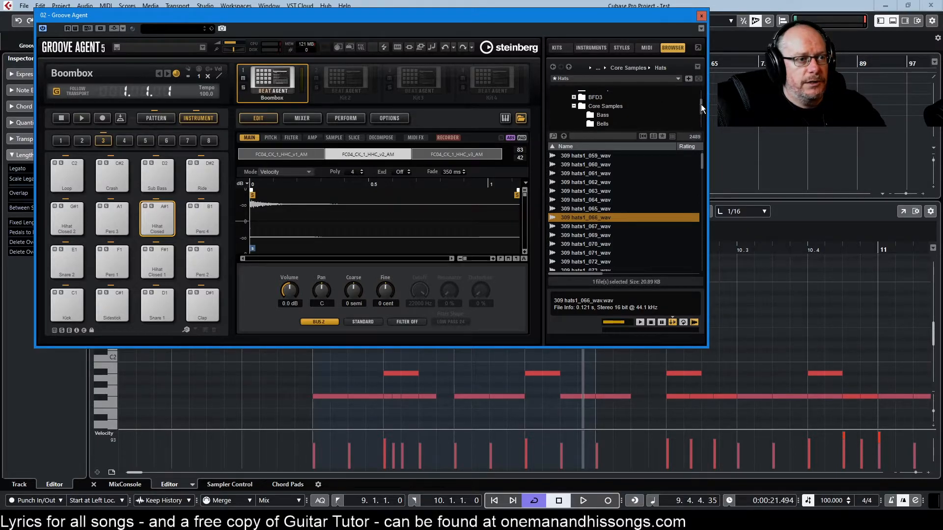
left_click_drag(700, 104, 699, 112)
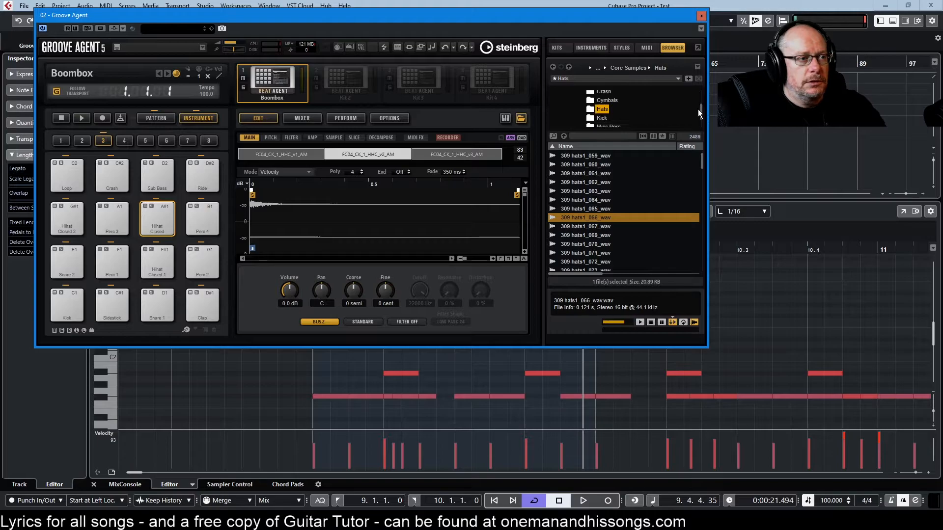
left_click(594, 100)
left_click(596, 109)
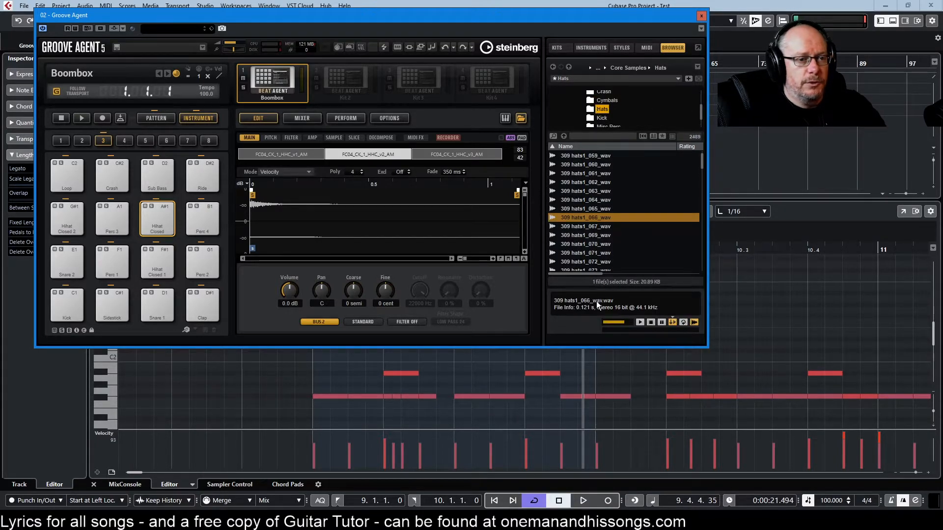
- Audition 309 hats1_067_wav and load 309 hats1_069_wav into the middle velocity layer of the A#1 hi-hat pad
left_click(583, 227)
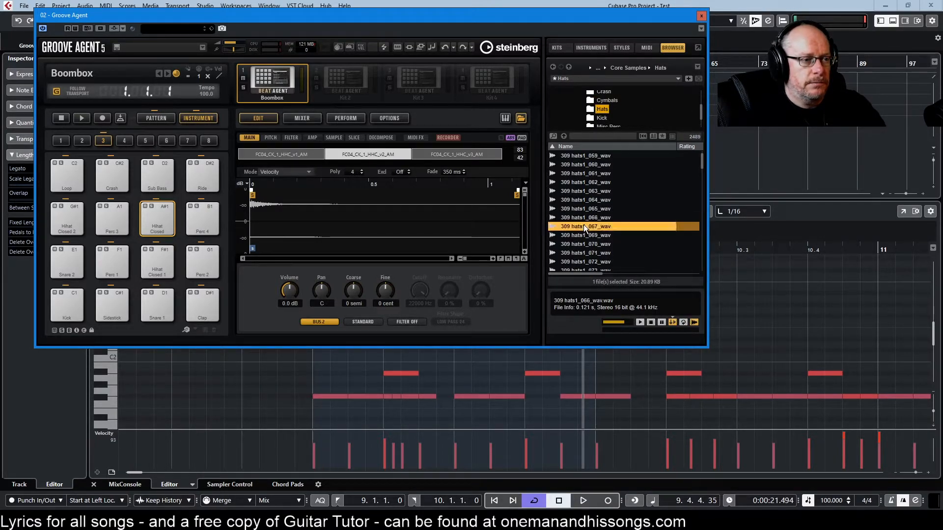
left_click(590, 237)
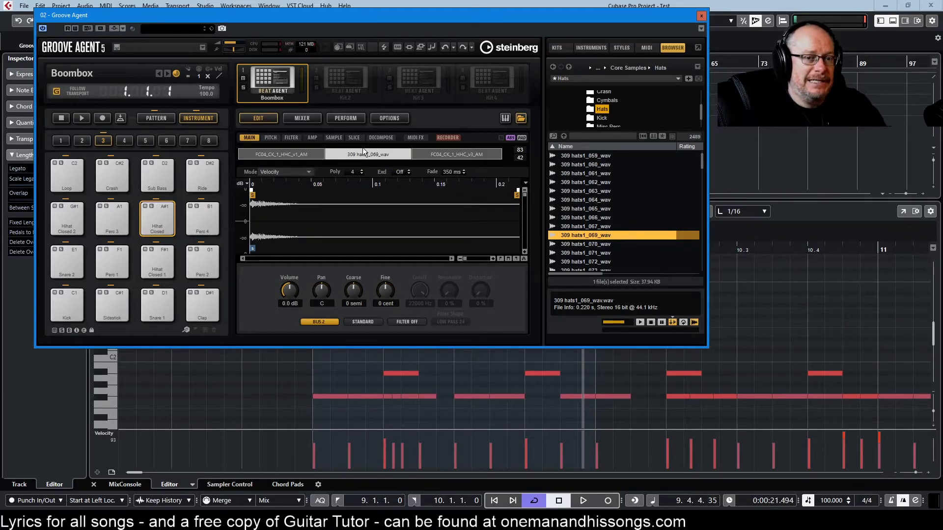
scroll(597, 223, "down", 1)
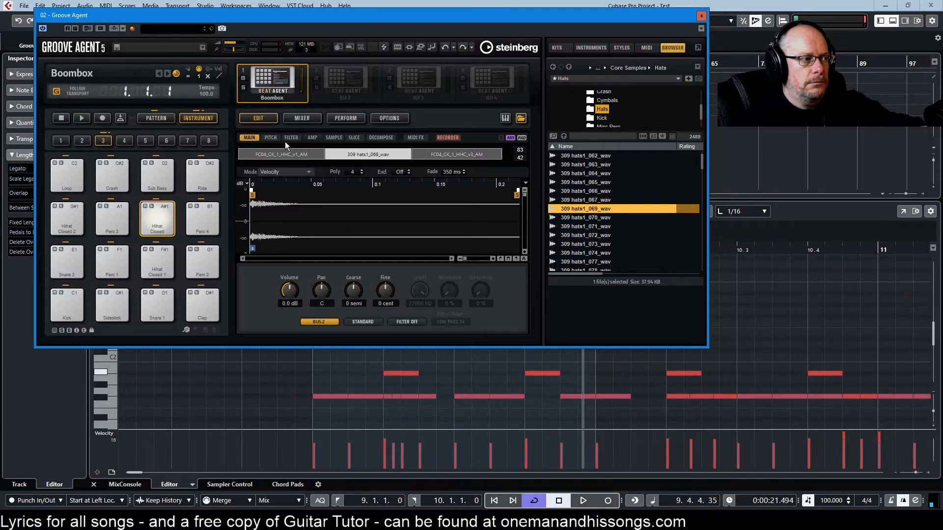
- Check the sample and velocity range of the low, middle and high layers on the A#1 hi-hat pad
left_click(284, 154)
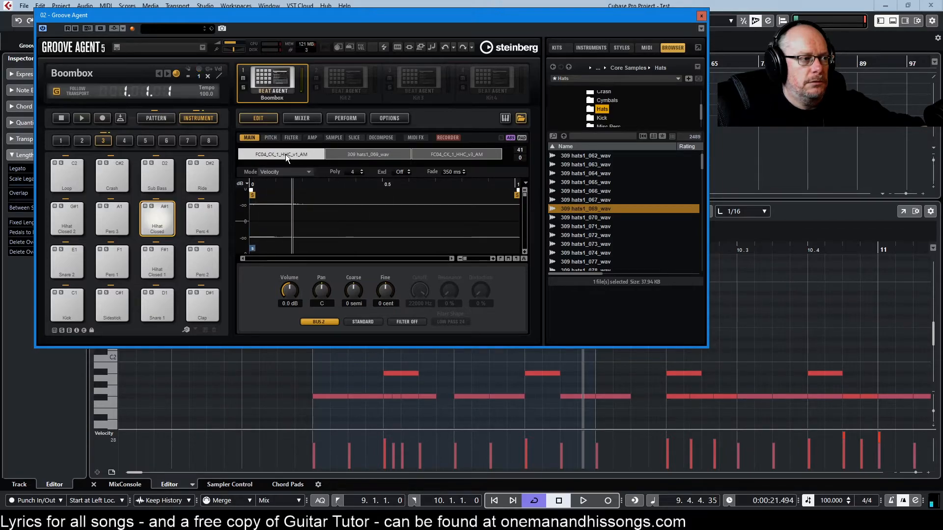
left_click(368, 154)
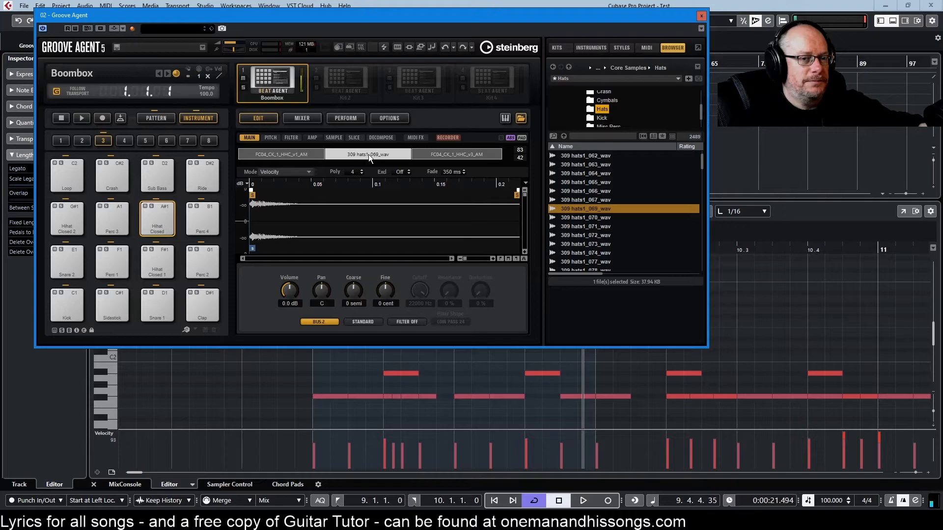
left_click(468, 153)
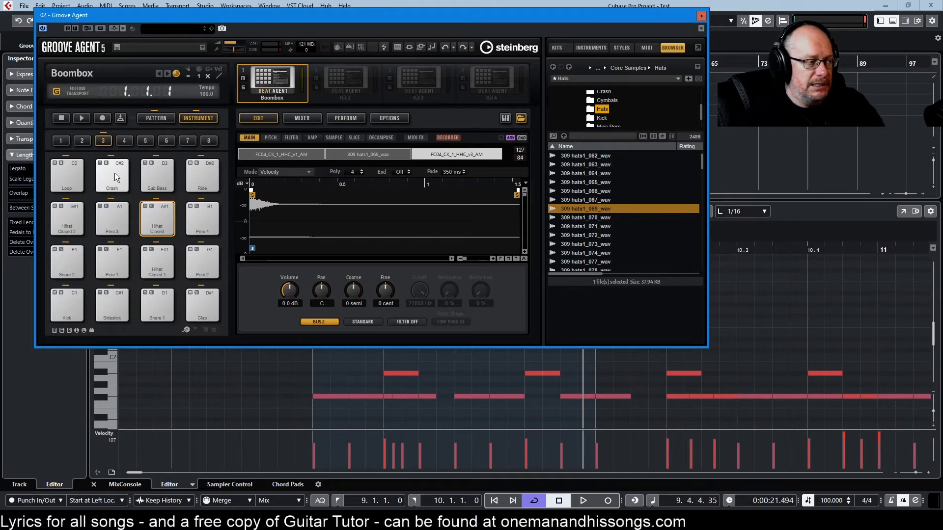
- Copy the customised A#1 hi-hat pad and paste it onto the empty D3 pad in pad group 4
right_click(155, 212)
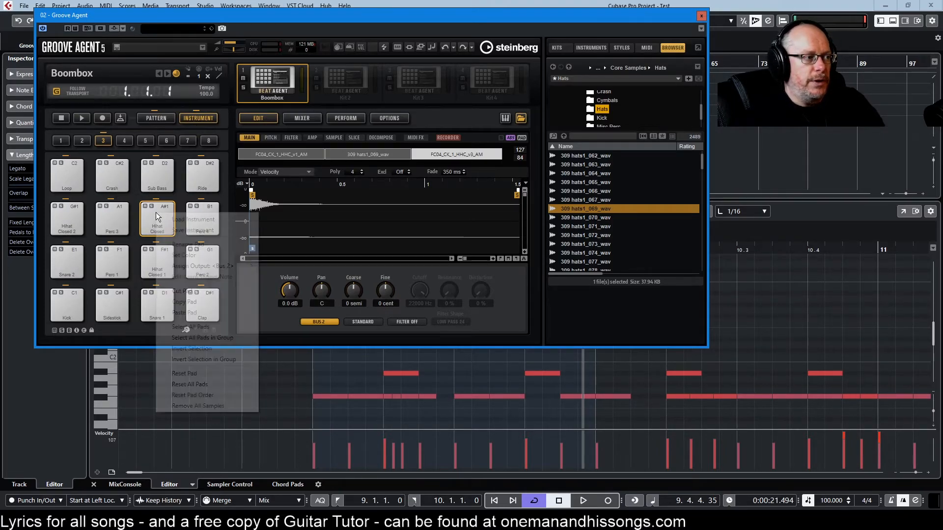
left_click(190, 304)
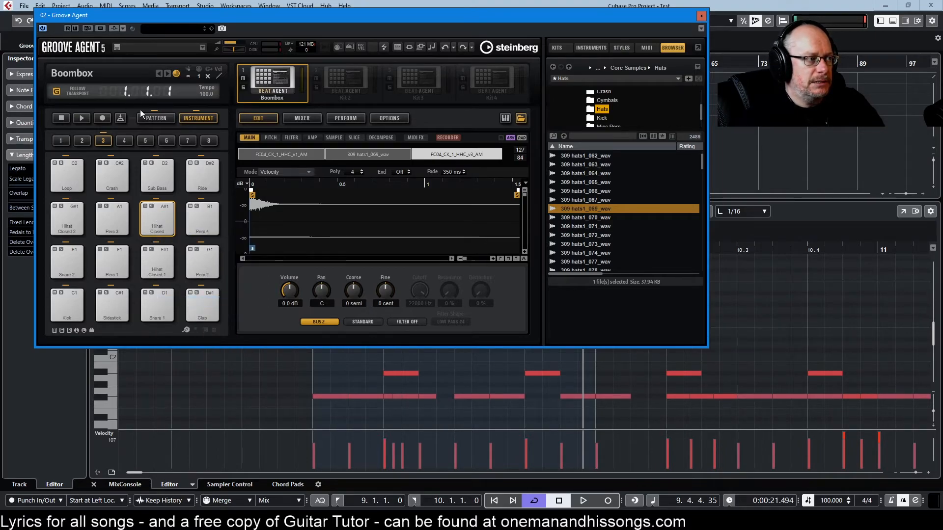
left_click(122, 139)
right_click(170, 218)
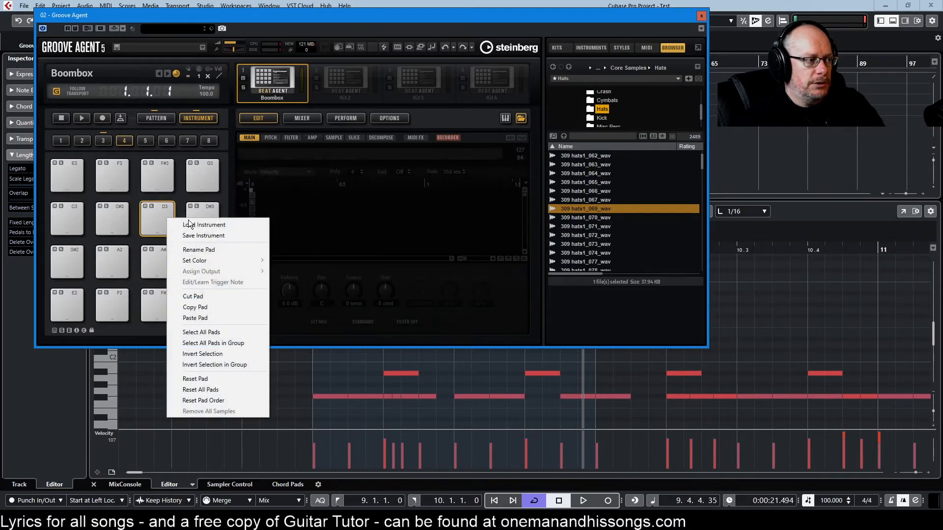
left_click(216, 317)
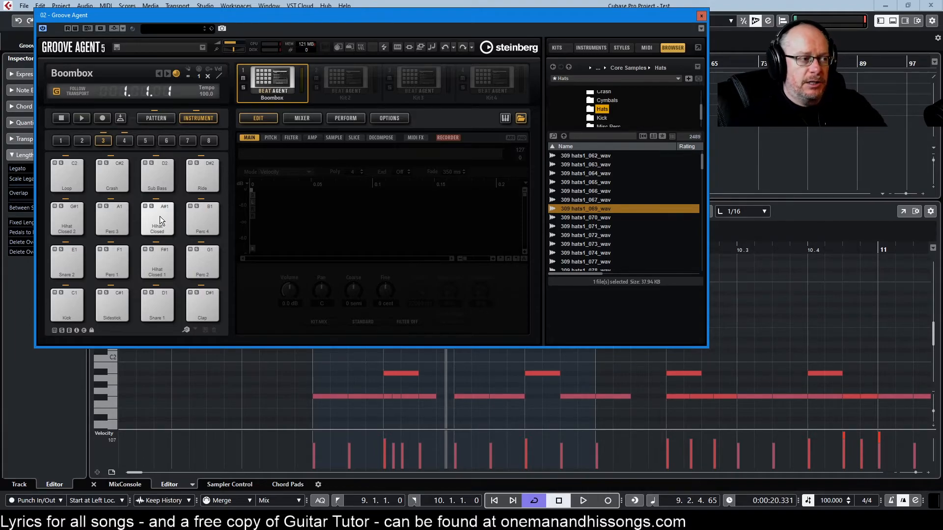
- Select the A#1 pad, audition 309 hats1_070_wav in place, and audition 072 and 073 with Prelisten in Place off
left_click(160, 216)
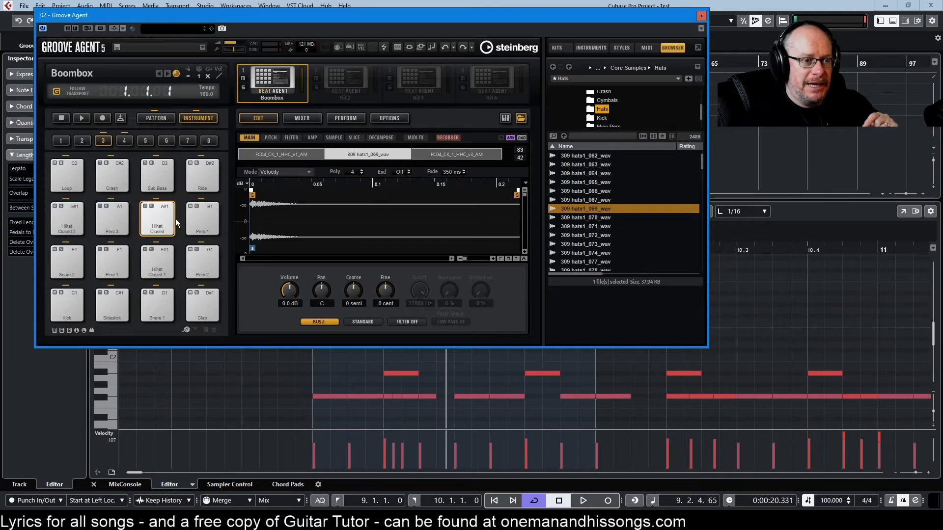
left_click(603, 217)
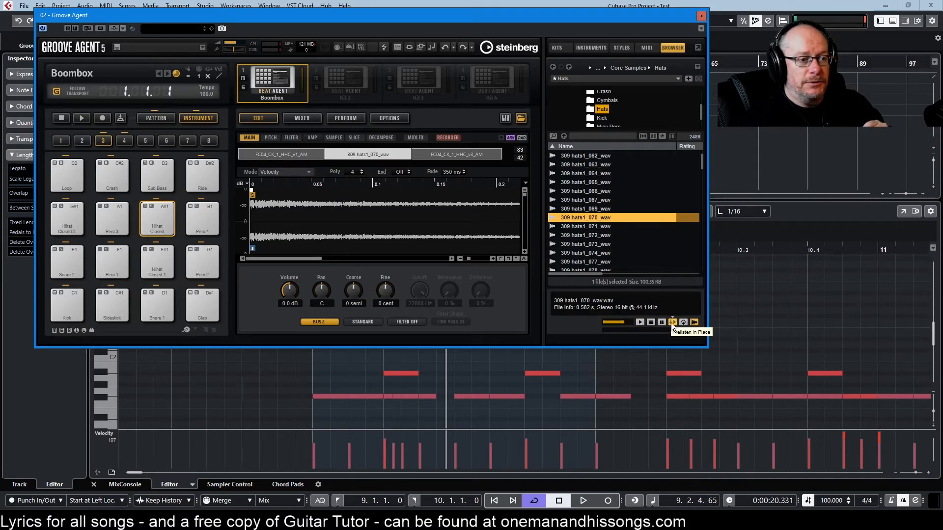
left_click(671, 322)
left_click(582, 236)
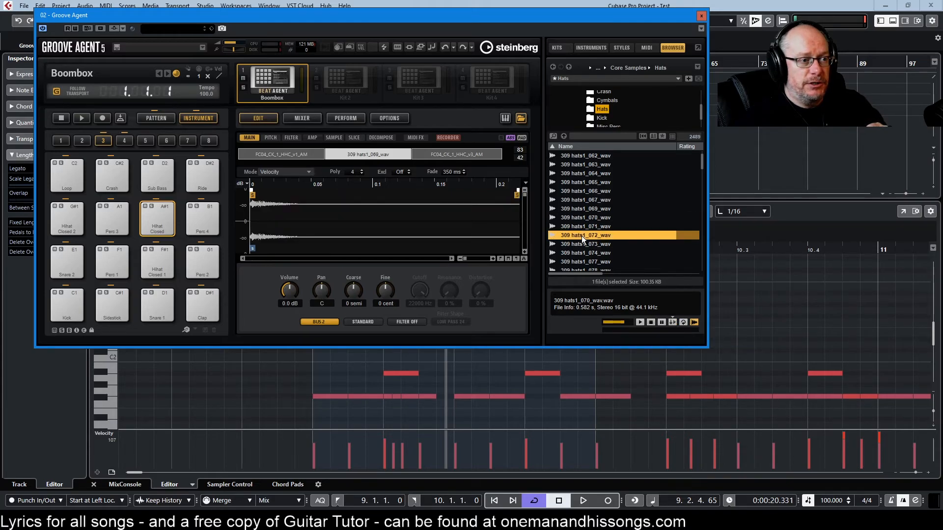
left_click(585, 243)
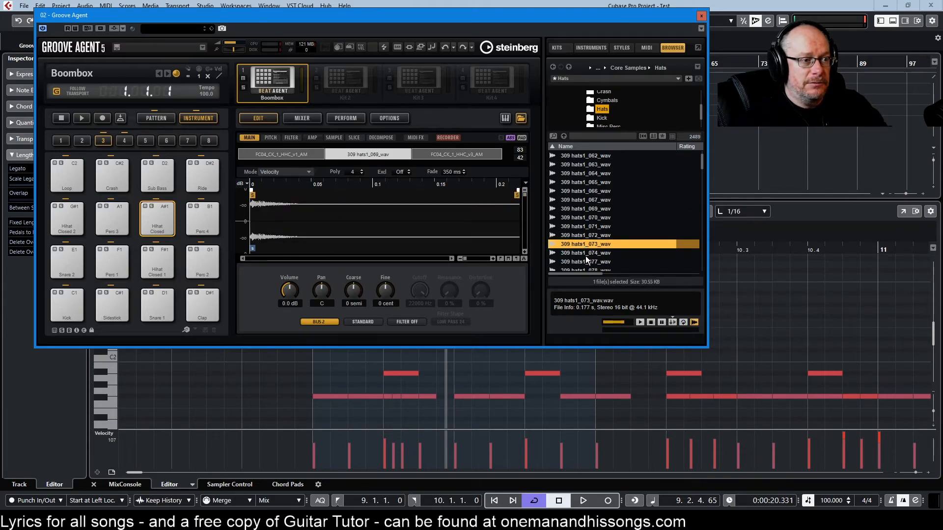
- Audition the hat samples upwards from 309 hats1_074_wav to 309 hats1_067_wav, with the last one in place on A#1's lowest velocity layer
left_click(625, 254)
key("Up")
key("Up")
key("Up")
key("Up")
key("Up")
key("Up")
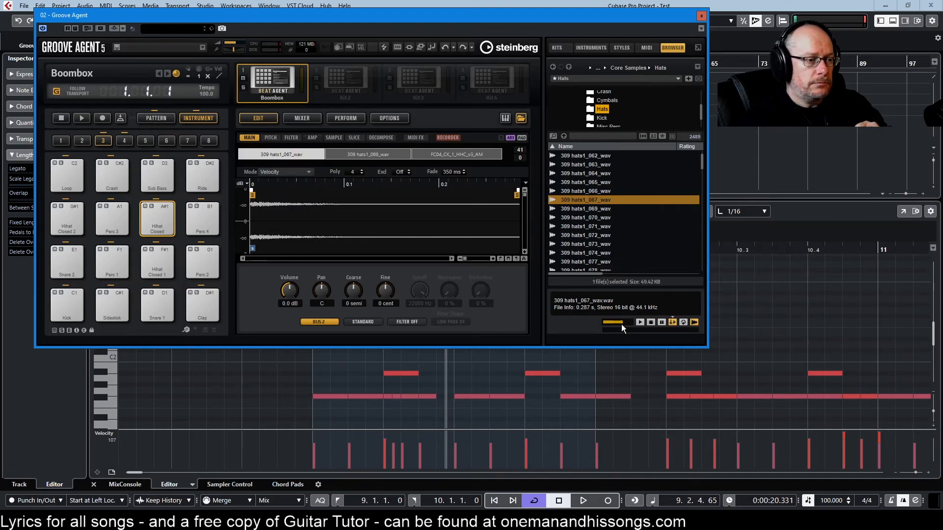
- Adjust the prelisten volume in the file browser and return to the HiHats instrument list
left_click_drag(621, 324, 620, 324)
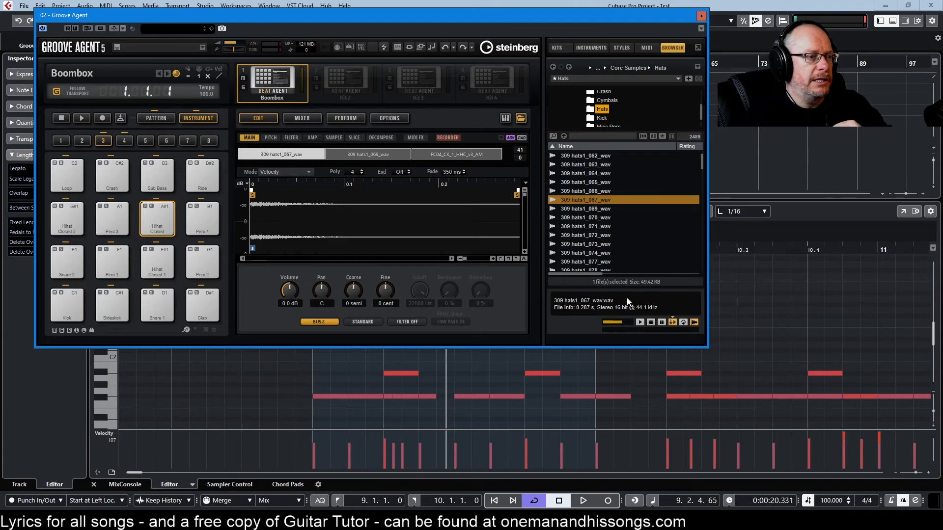
left_click(592, 49)
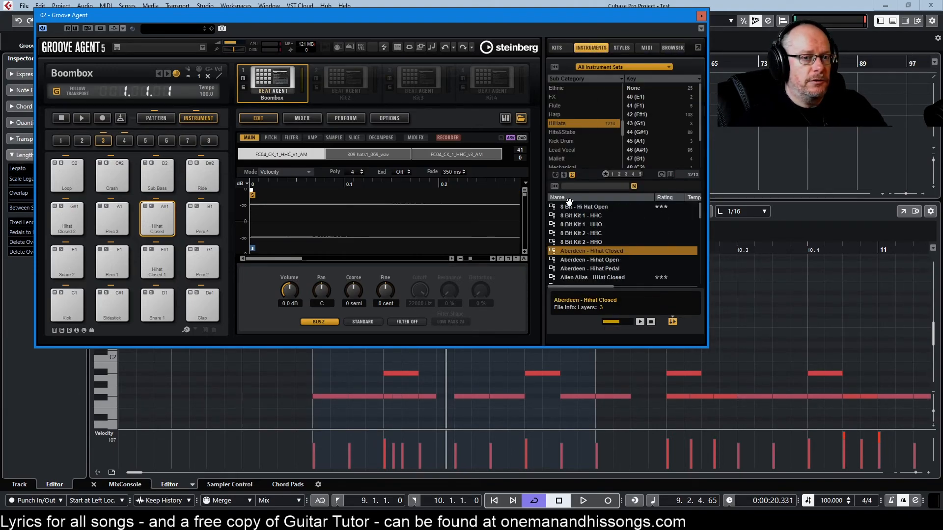